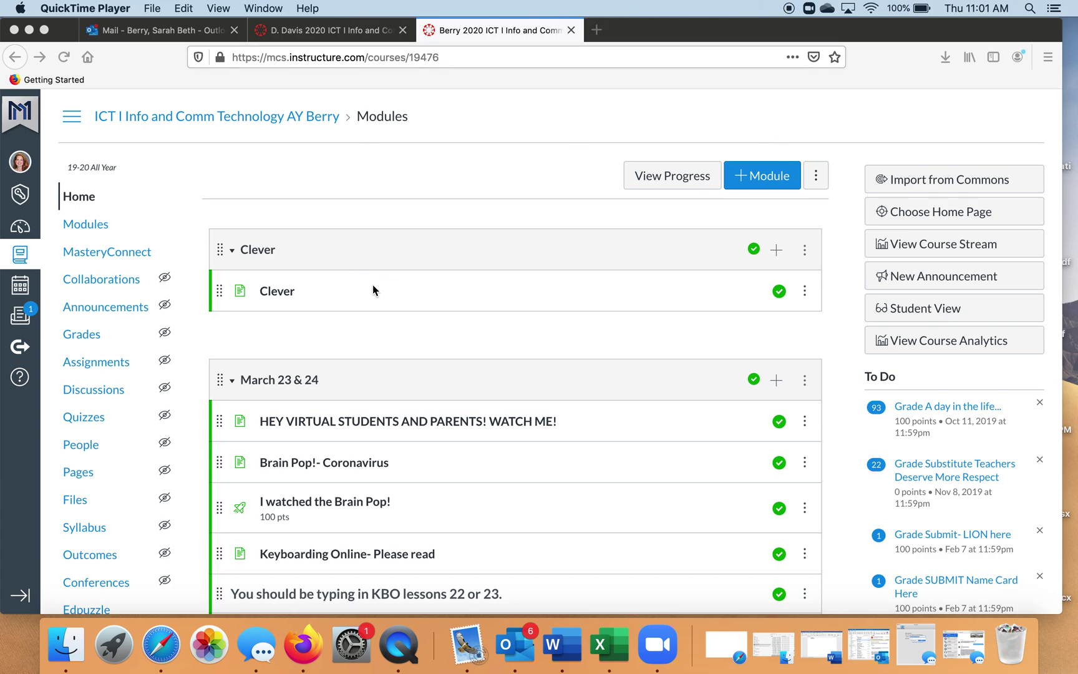
Switch to the ICT I destination course's browser tab
scroll(279, 447, down, 5)
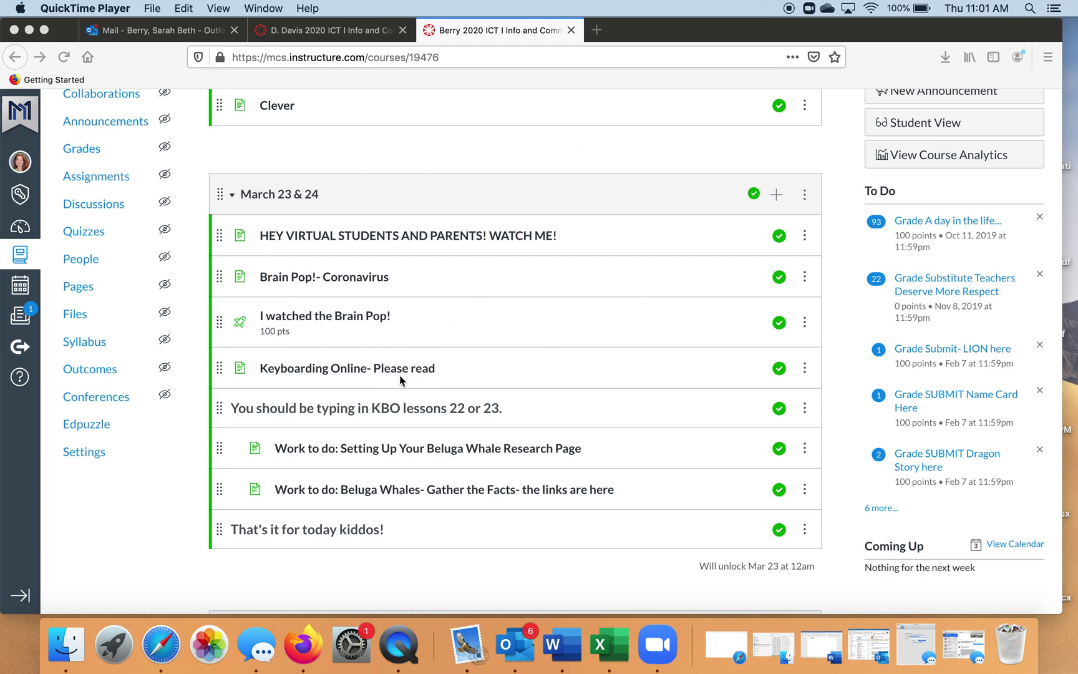
scroll(507, 278, up, 5)
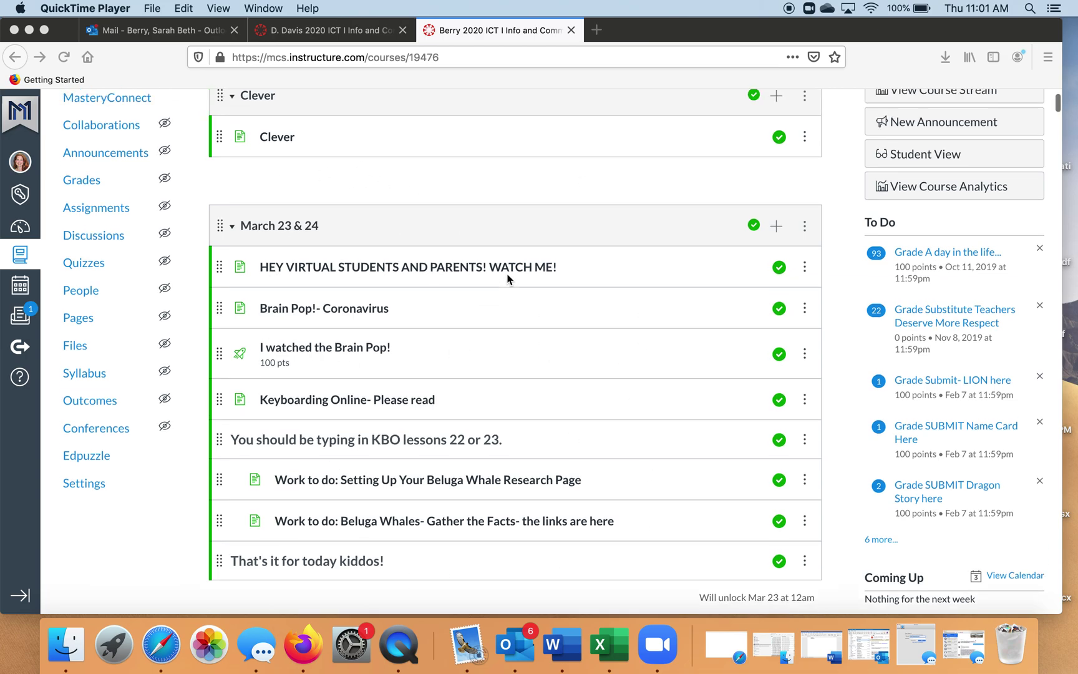
scroll(507, 279, down, 2)
scroll(506, 279, up, 2)
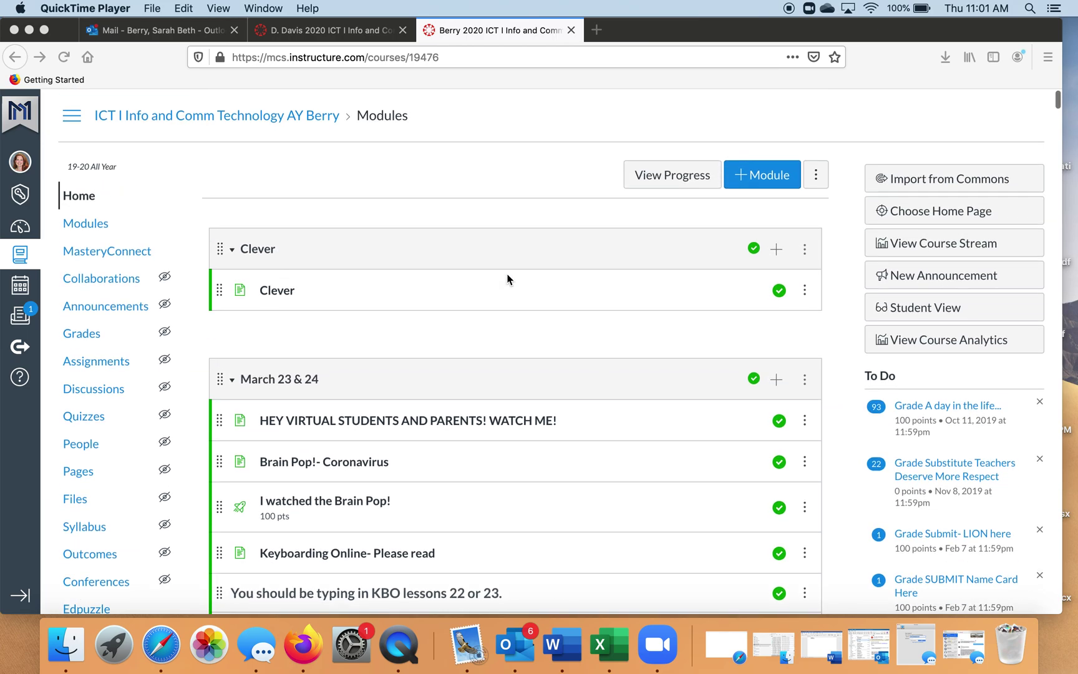
click(354, 29)
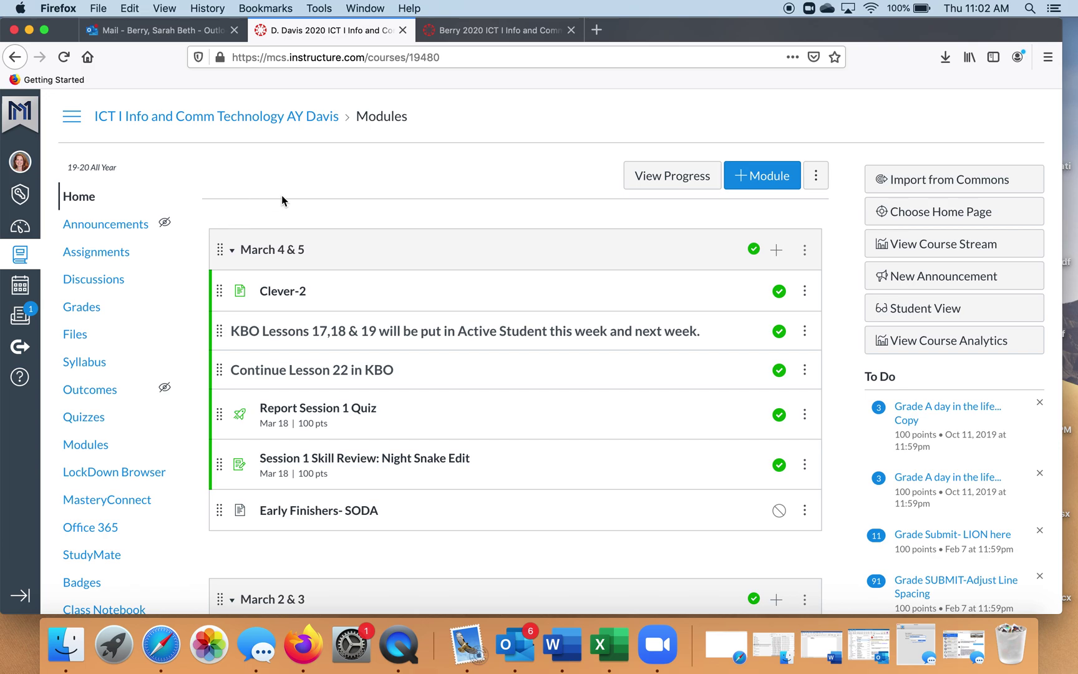
Open the ICT I course's Settings page from the course navigation
scroll(282, 199, down, 1)
scroll(282, 200, up, 1)
scroll(282, 200, down, 5)
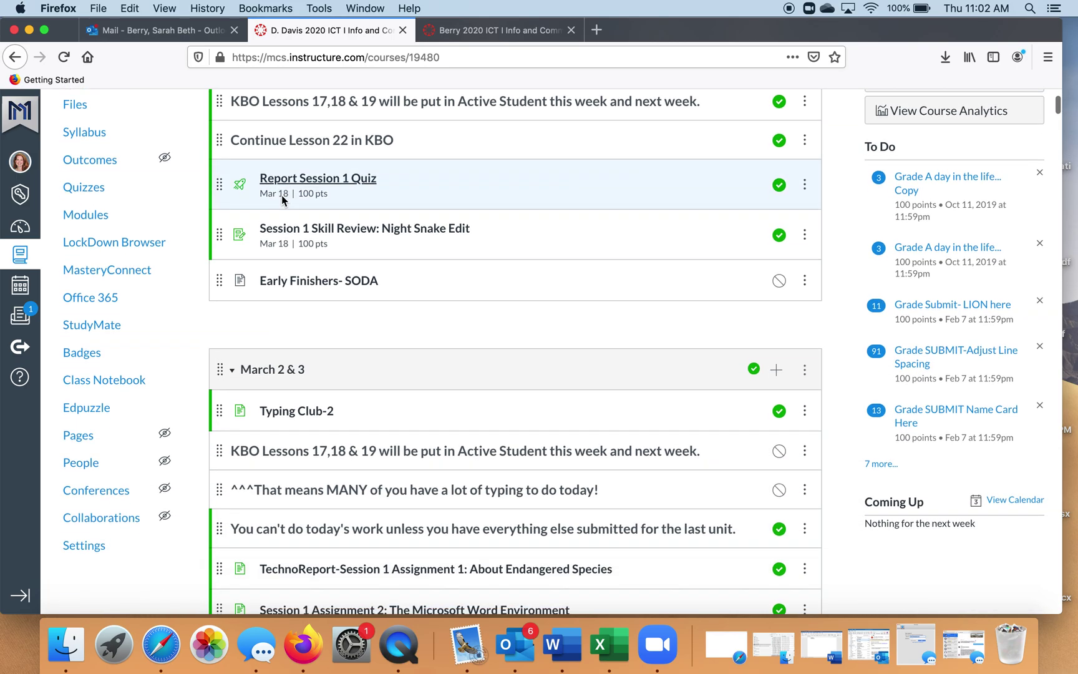
scroll(282, 200, down, 2)
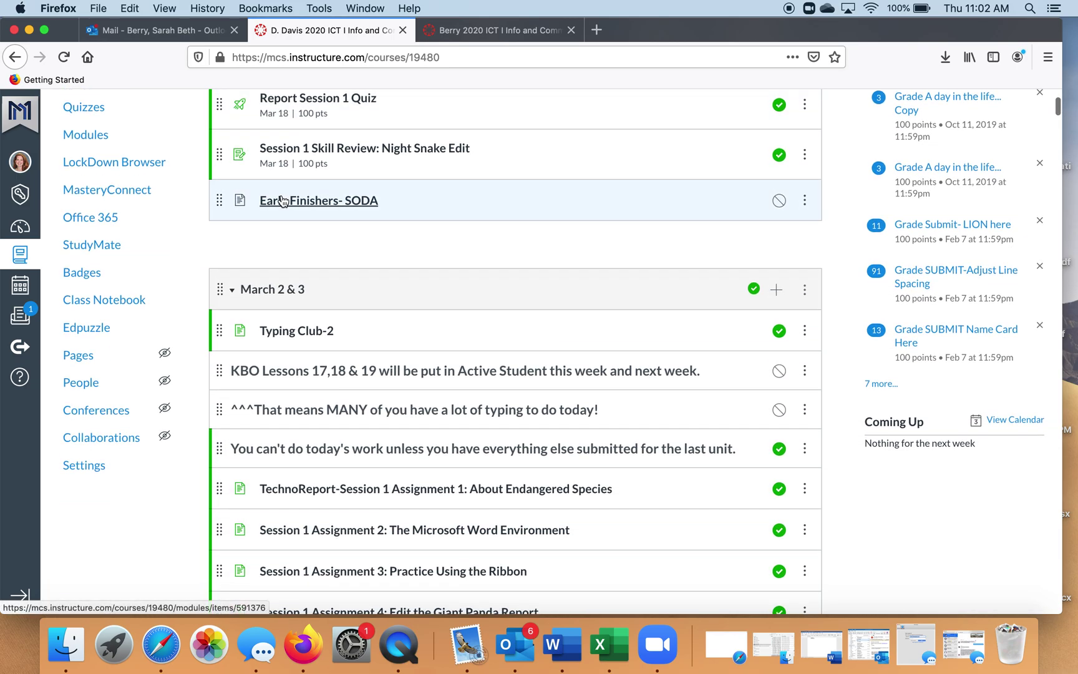
click(84, 466)
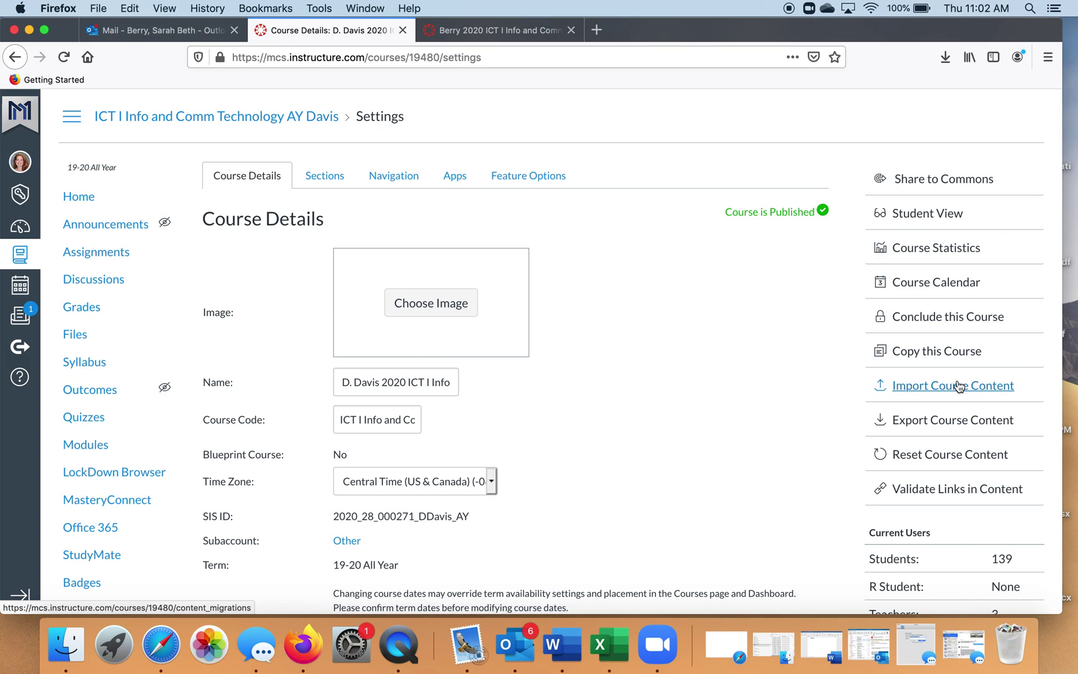
Go to Import Course Content from the Settings sidebar
click(926, 387)
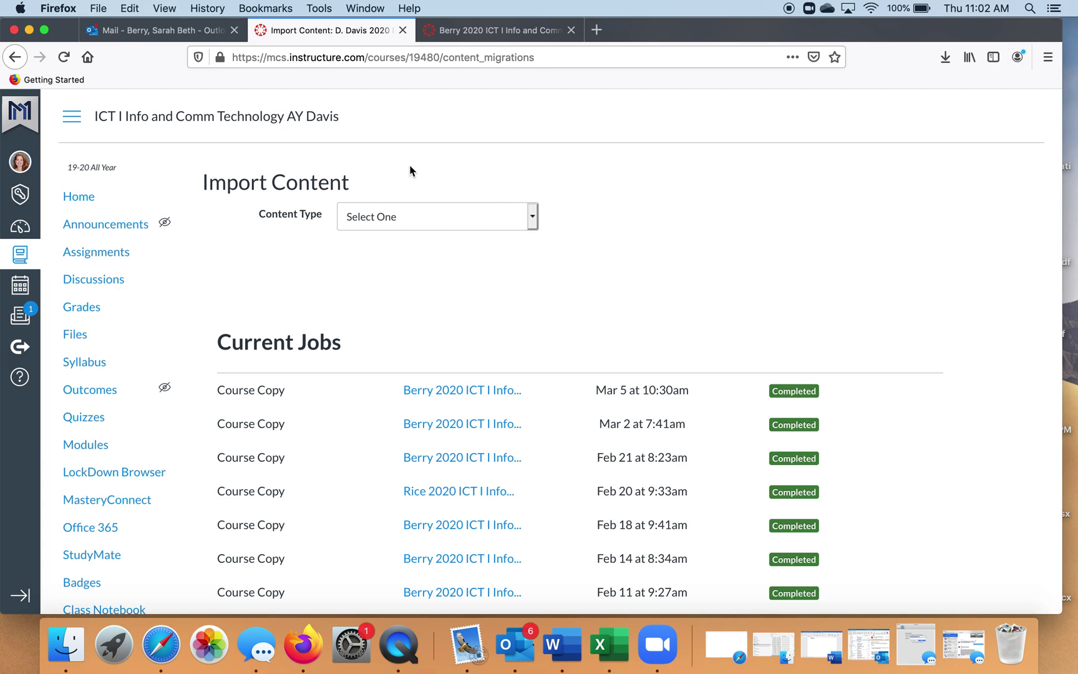
Start a Copy a Canvas Course import from Berry's 2020 course, selecting specific content
click(532, 217)
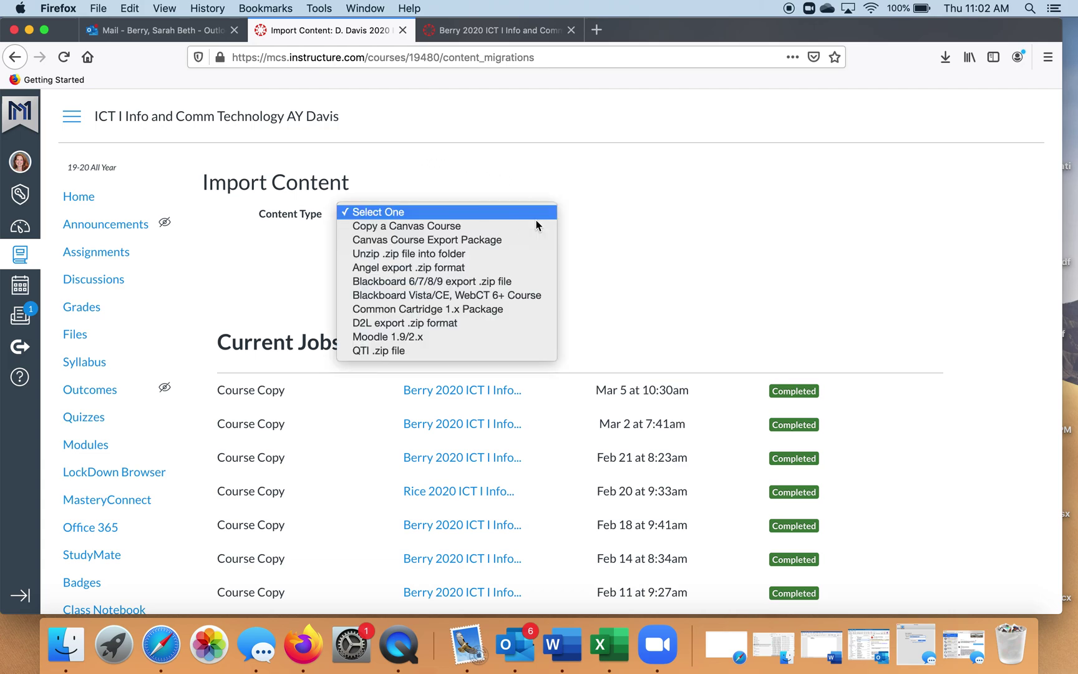
click(418, 226)
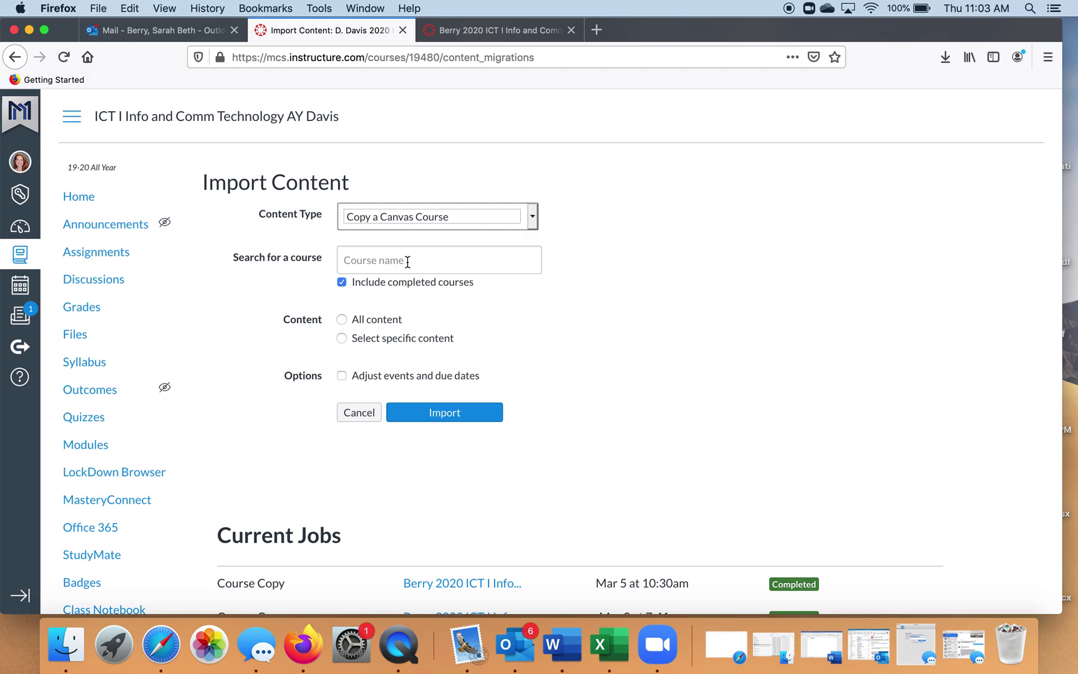
click(408, 262)
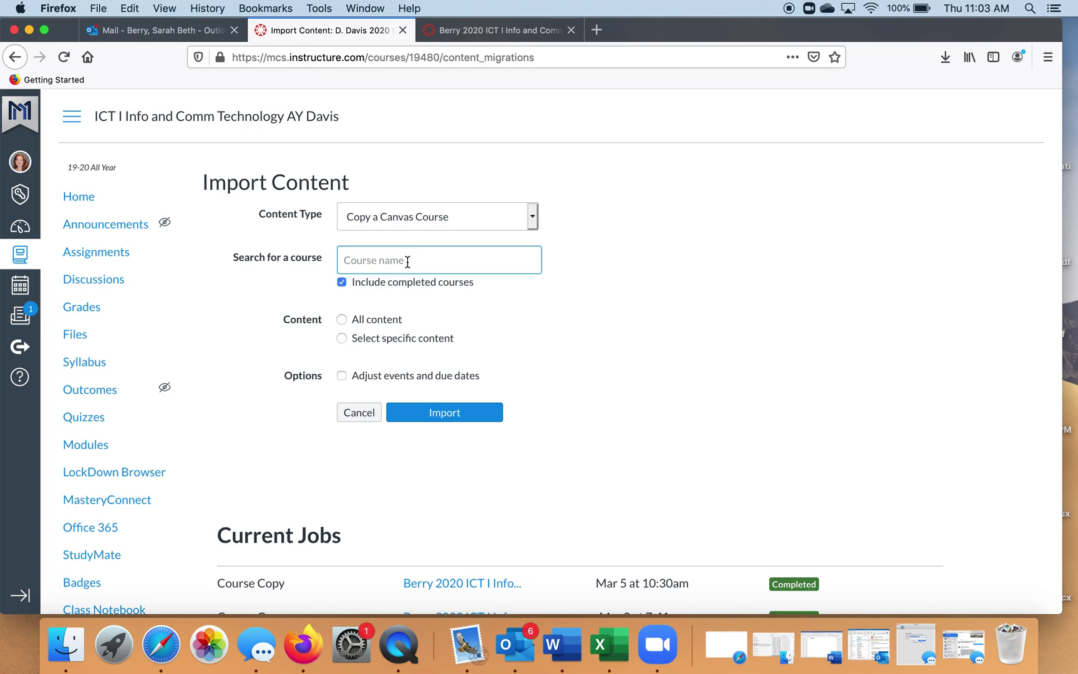
text(Berry)
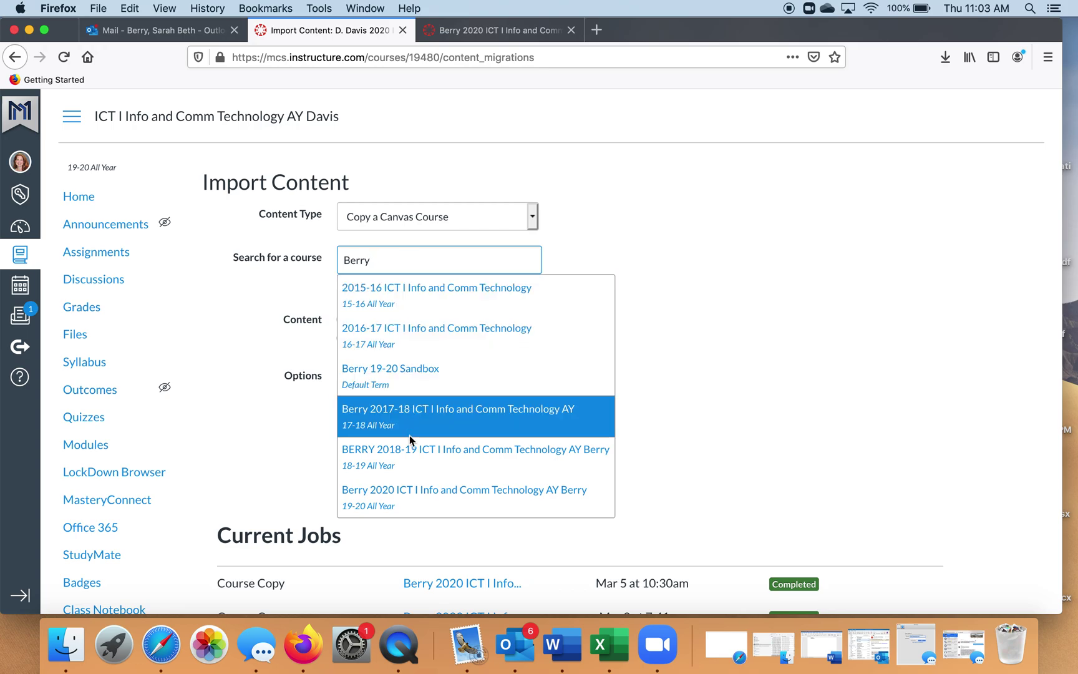
click(406, 496)
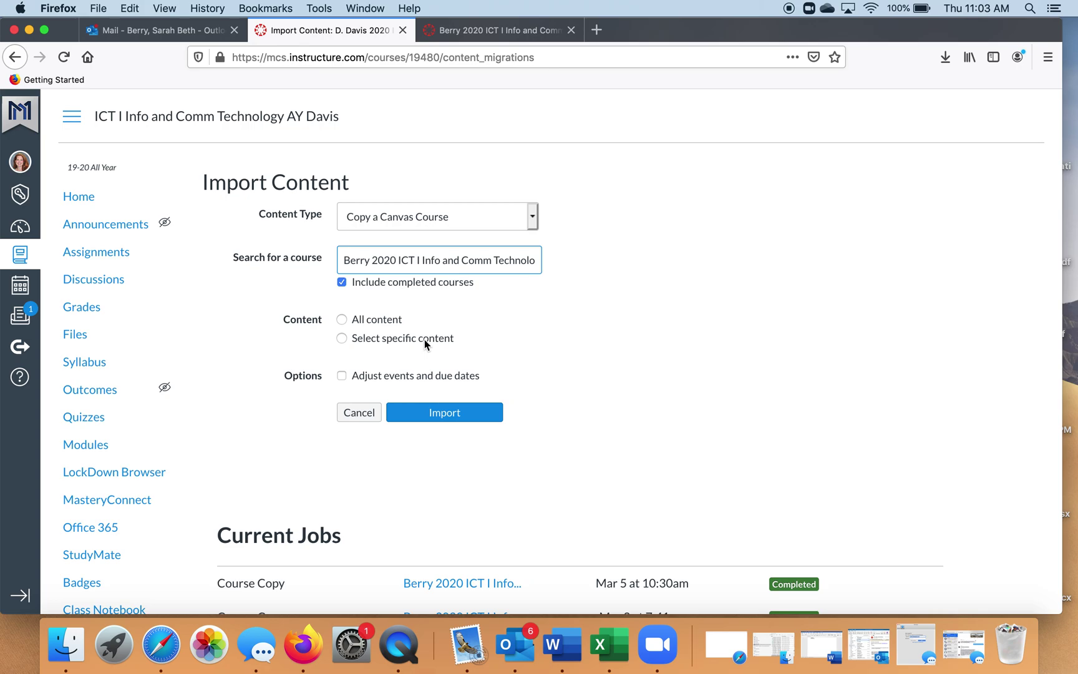
click(342, 339)
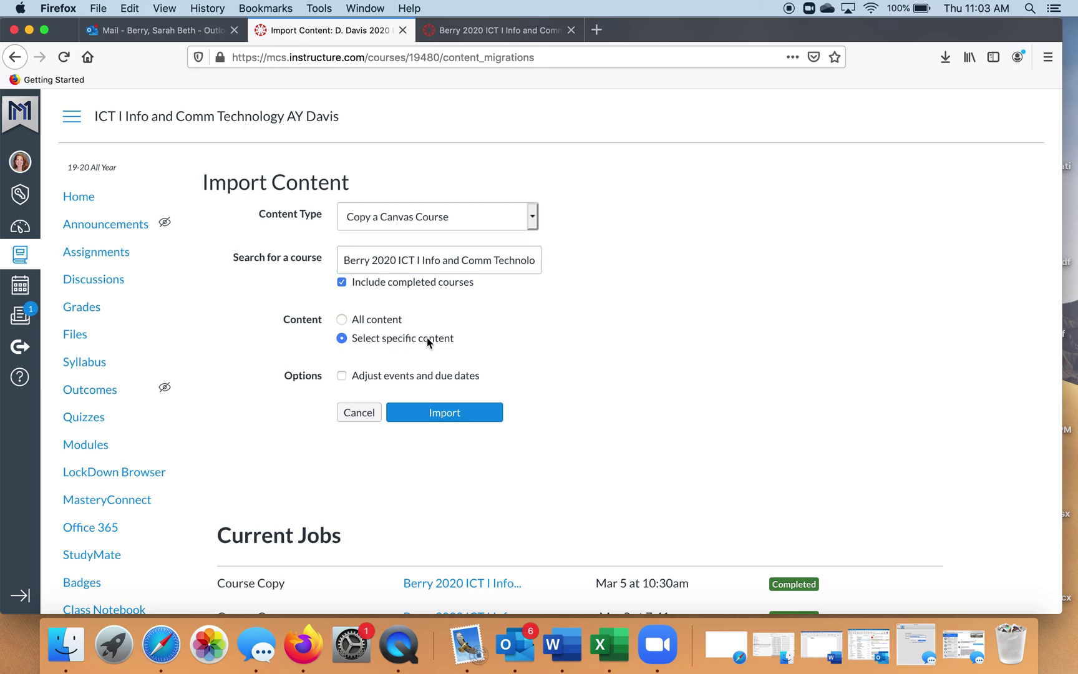
click(435, 416)
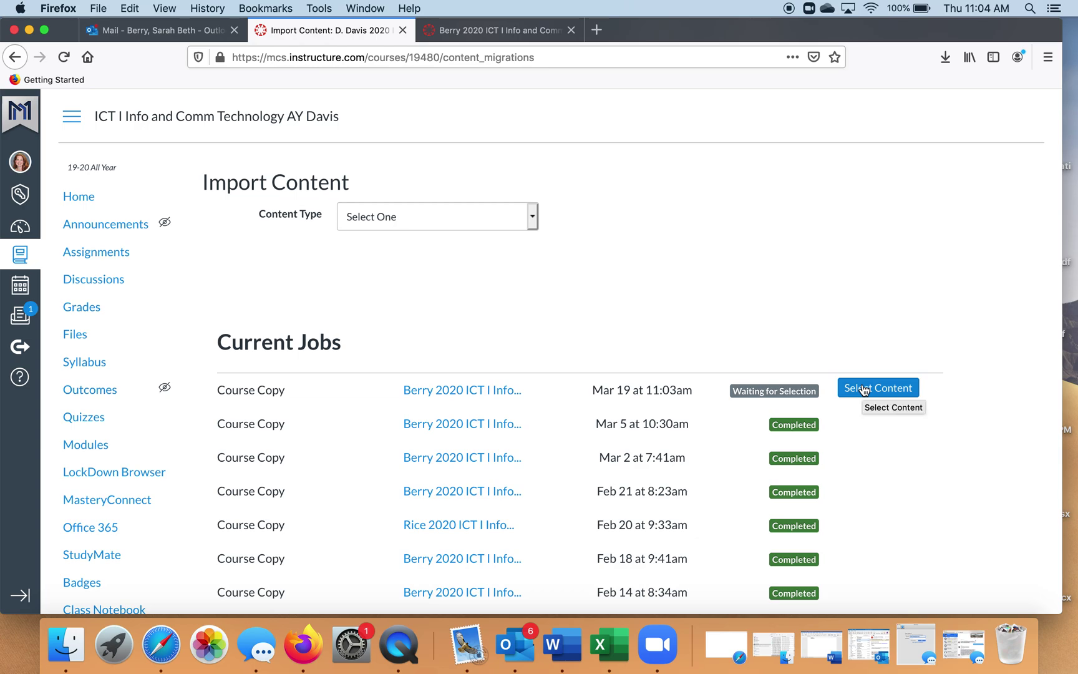
Select only the March 23 & 24 module under Modules and queue the import
click(864, 390)
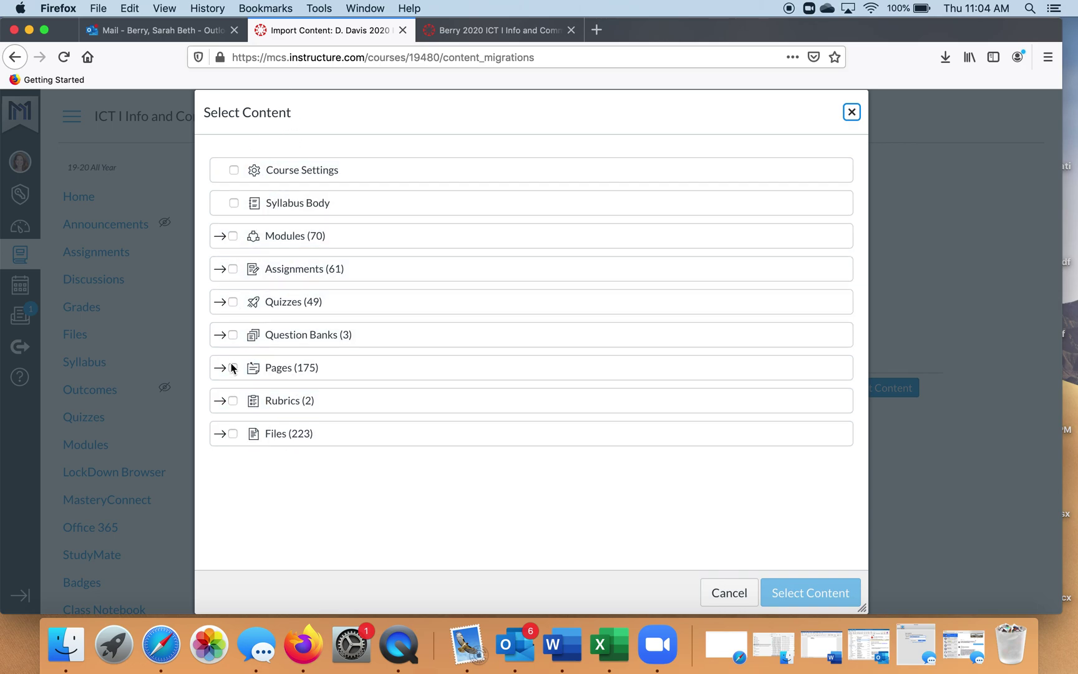
click(221, 237)
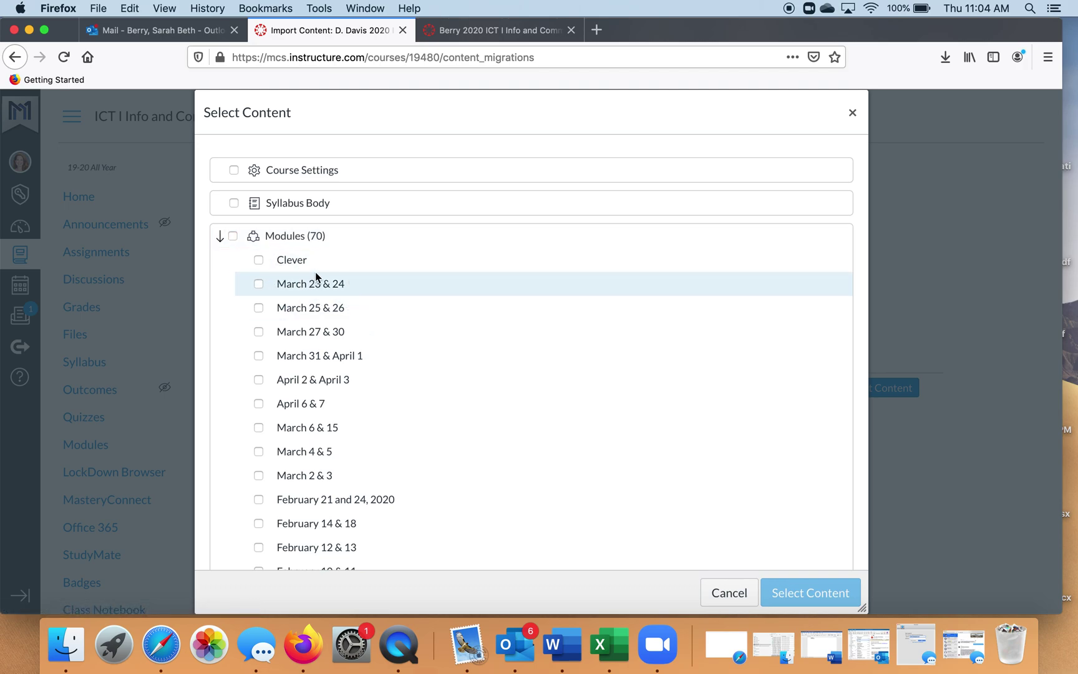
click(259, 285)
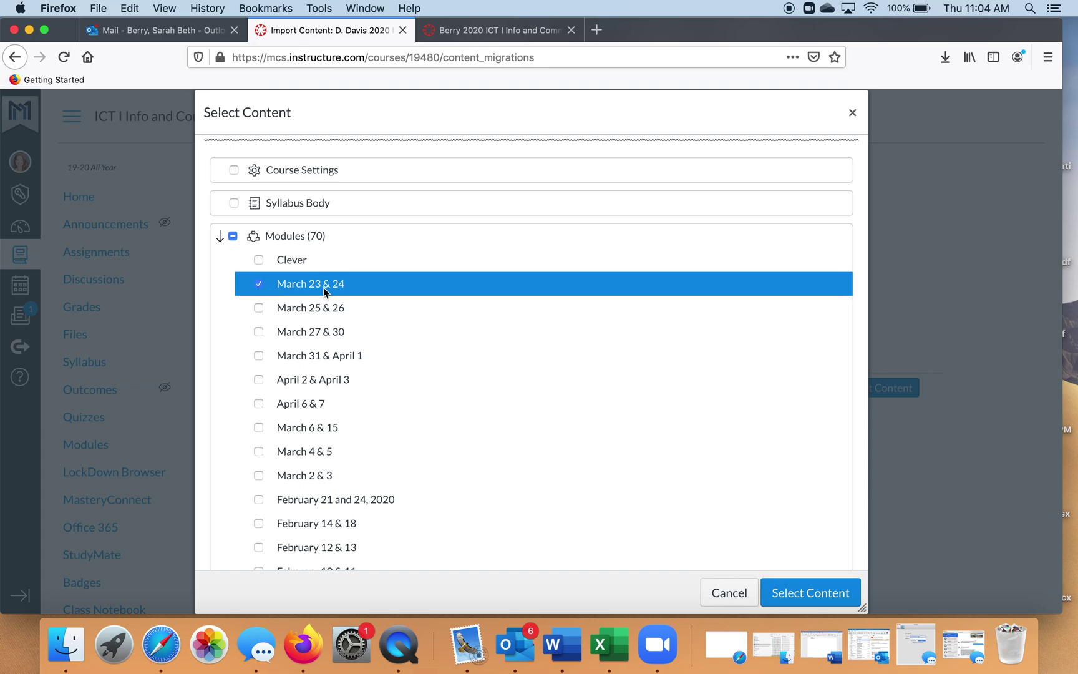
click(788, 598)
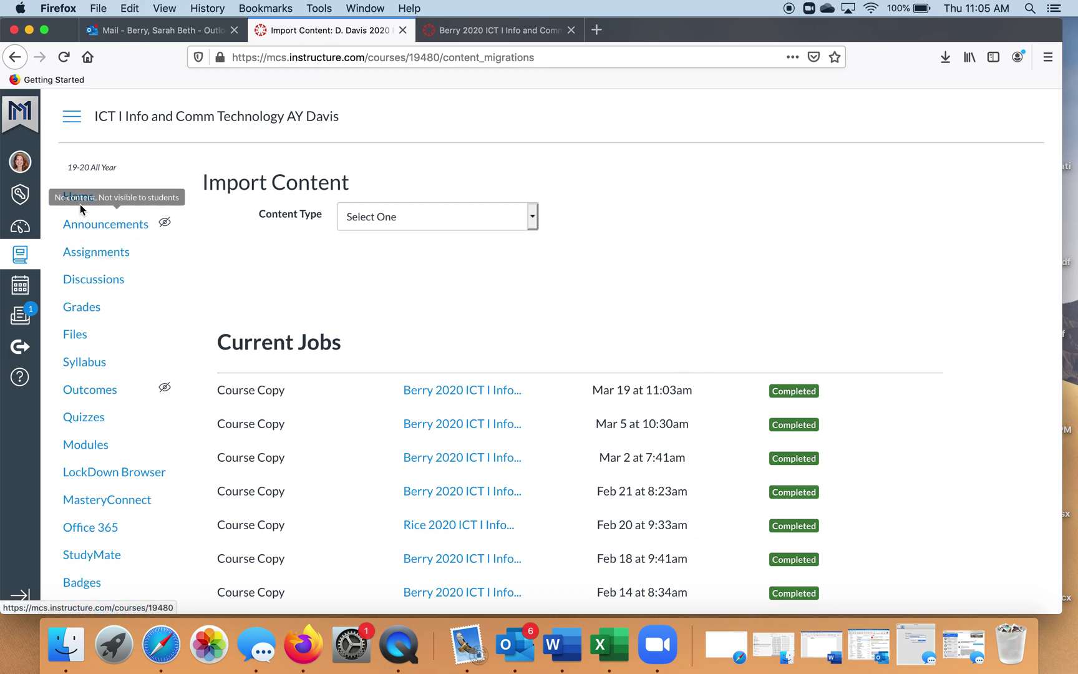
Open the Modules page and find the imported March 23 & 24 module at the bottom
scroll(113, 346, down, 1)
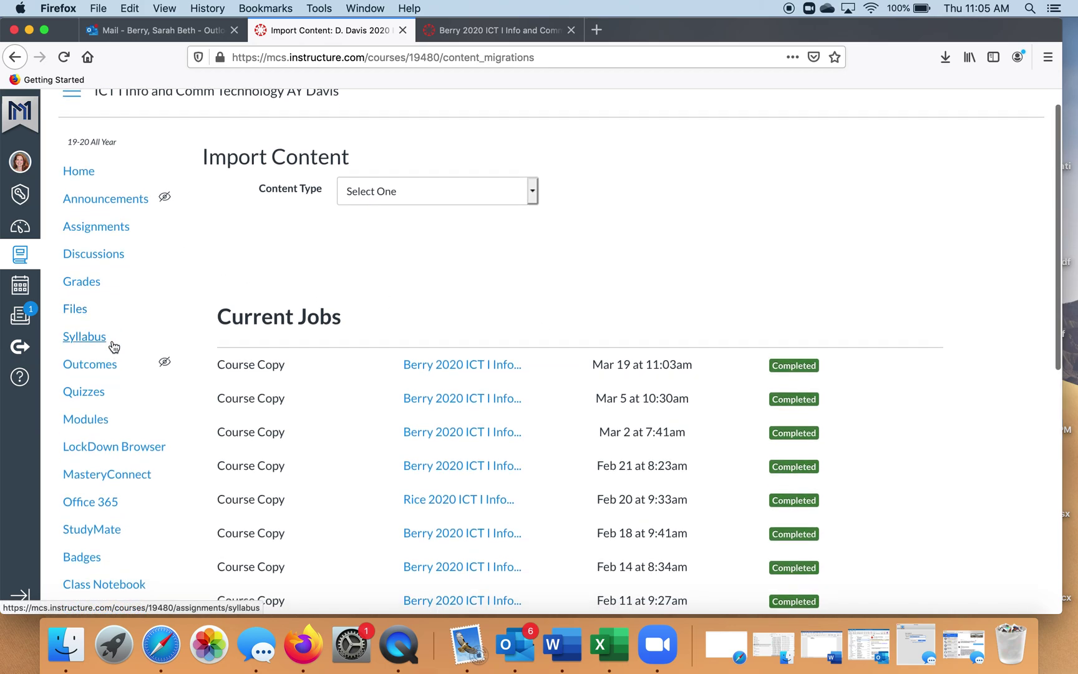
click(98, 422)
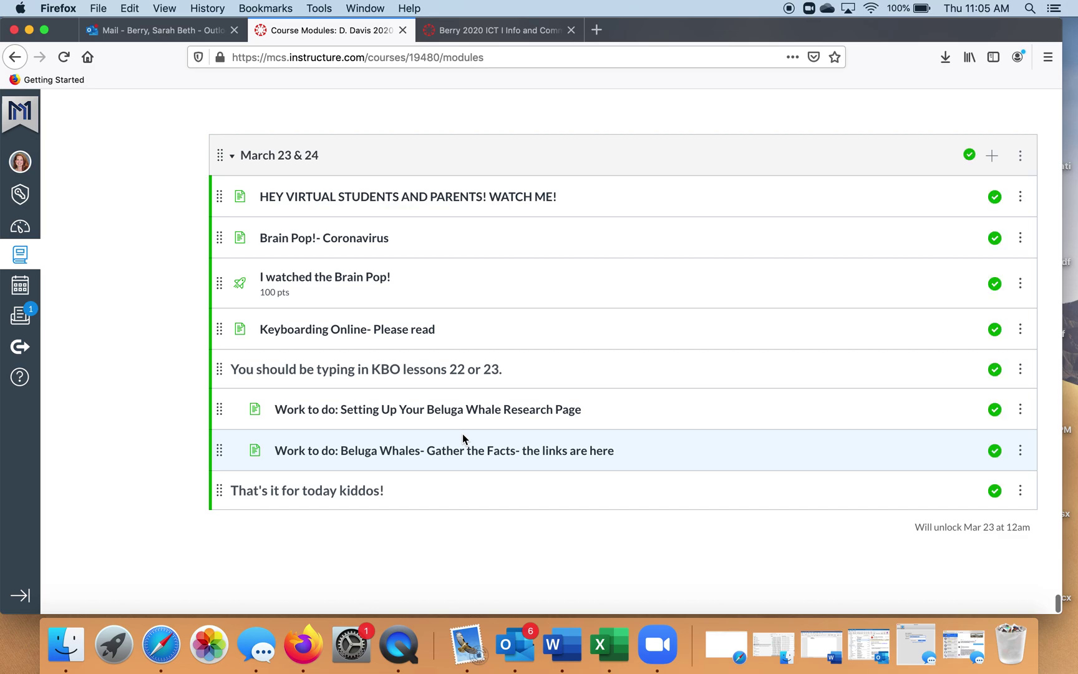
scroll(465, 438, up, 3)
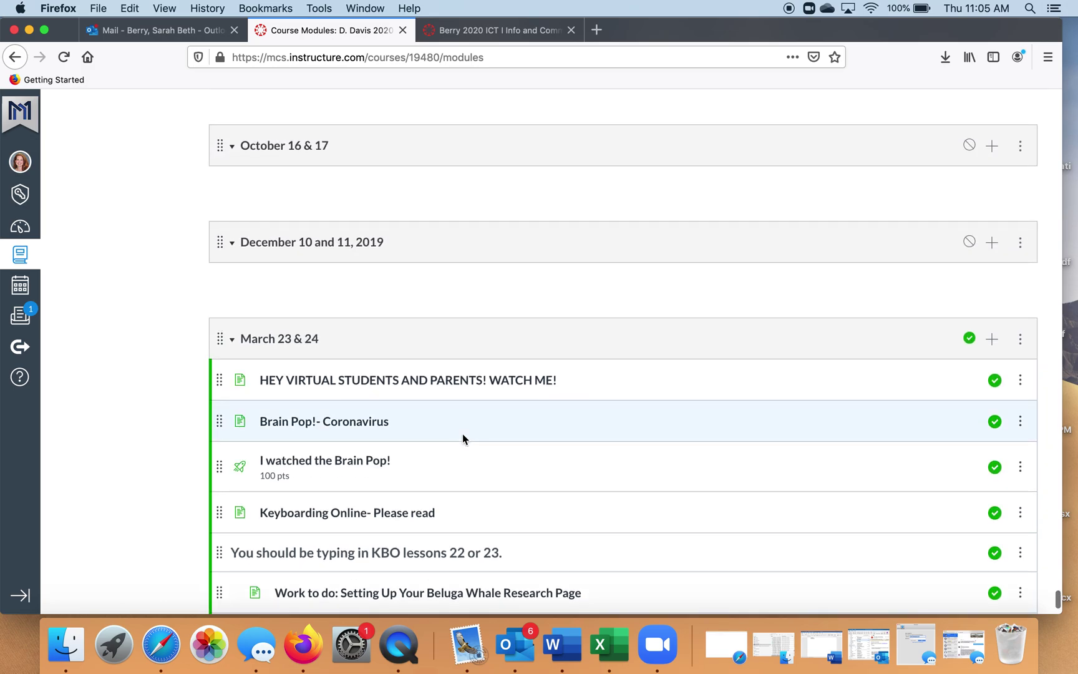
scroll(465, 439, down, 3)
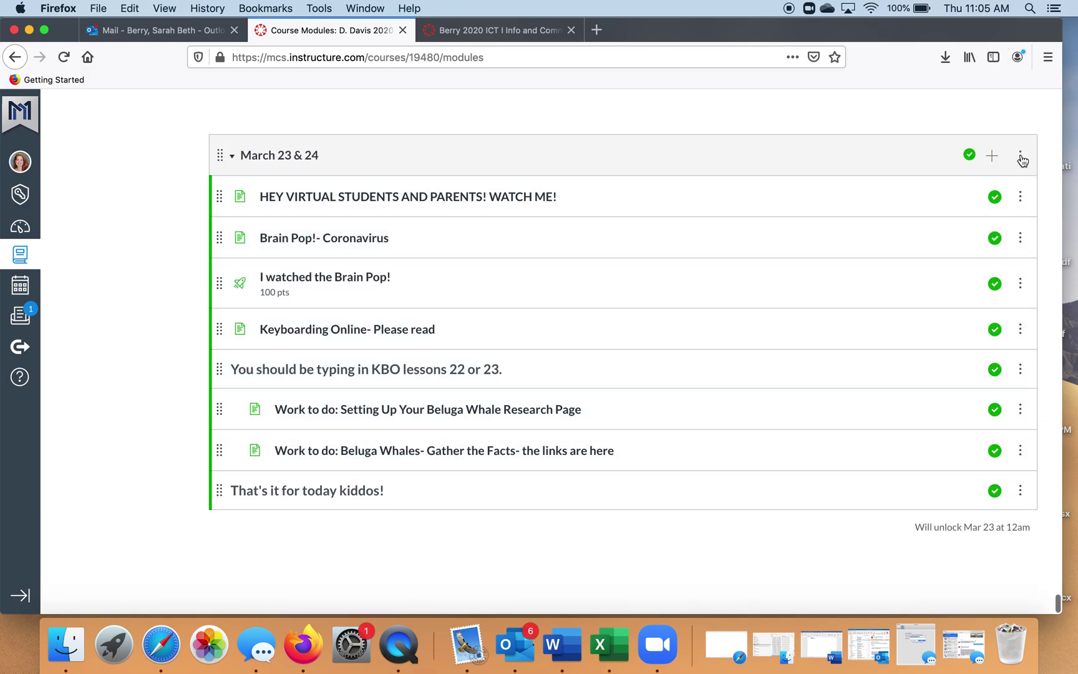
Move the March 23 & 24 module to At the Top using Move Module…
click(1021, 156)
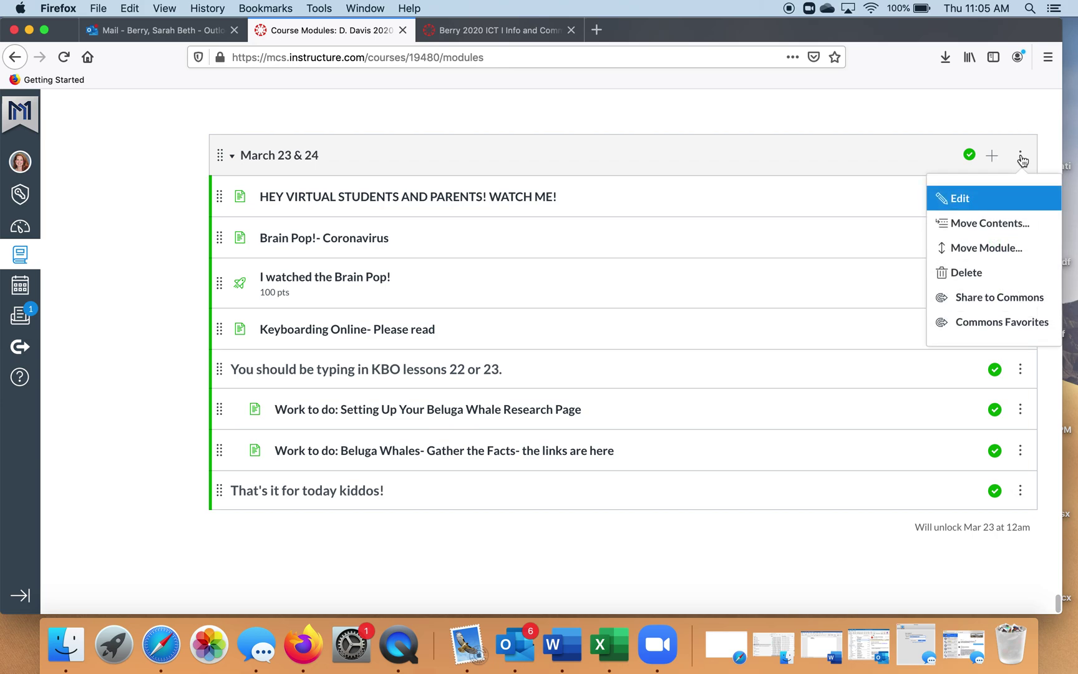
click(899, 146)
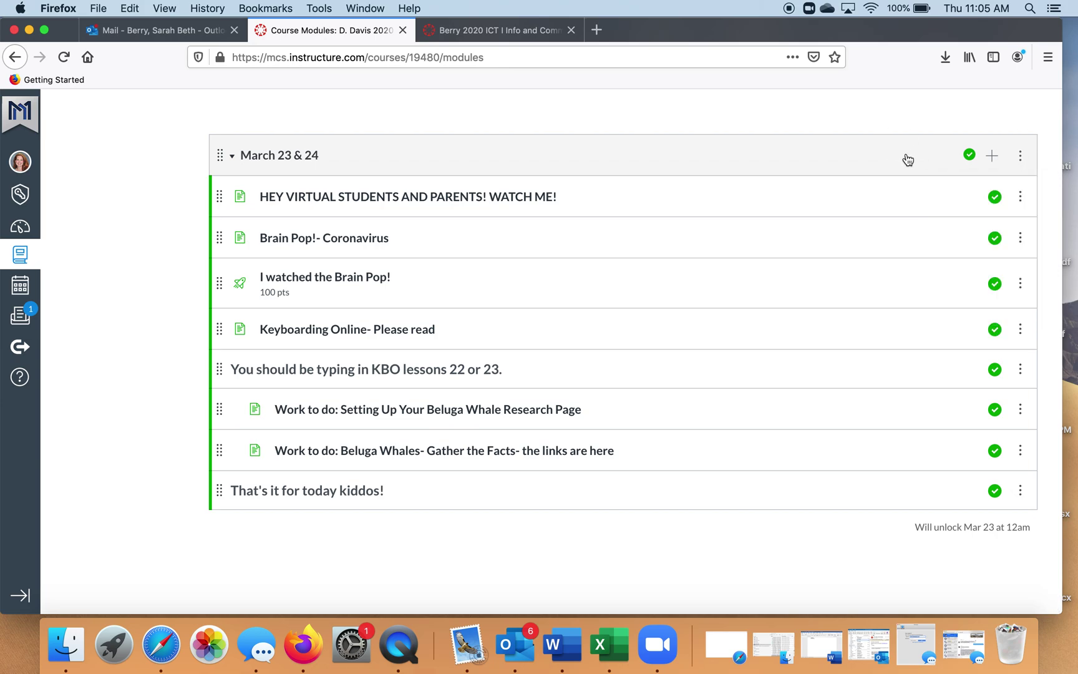
click(1021, 157)
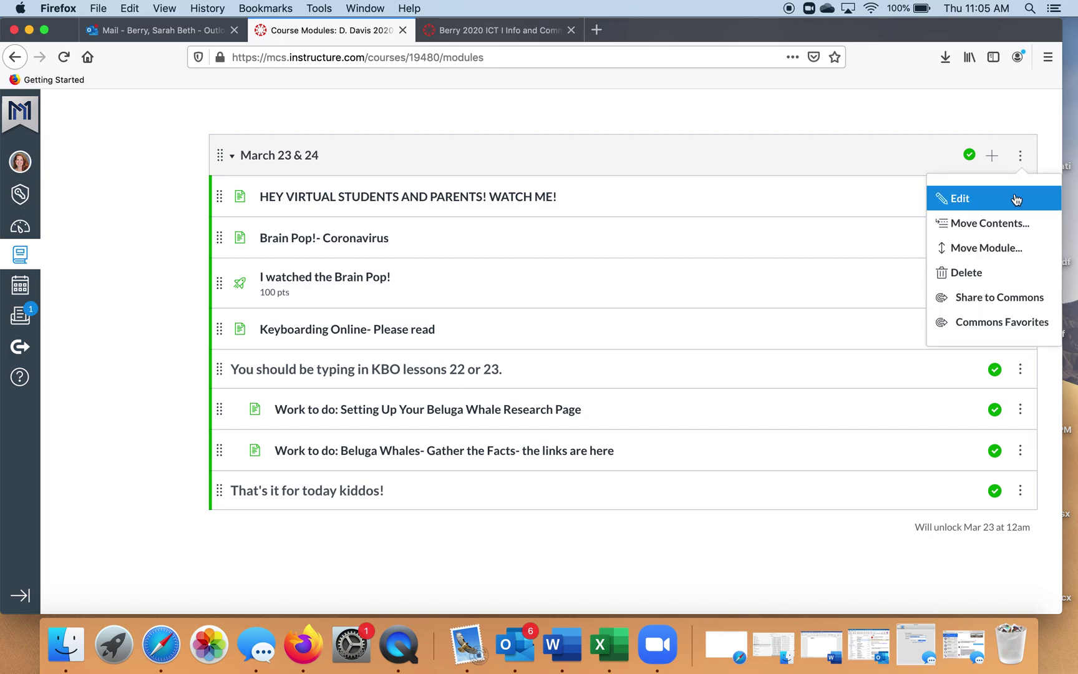
click(998, 250)
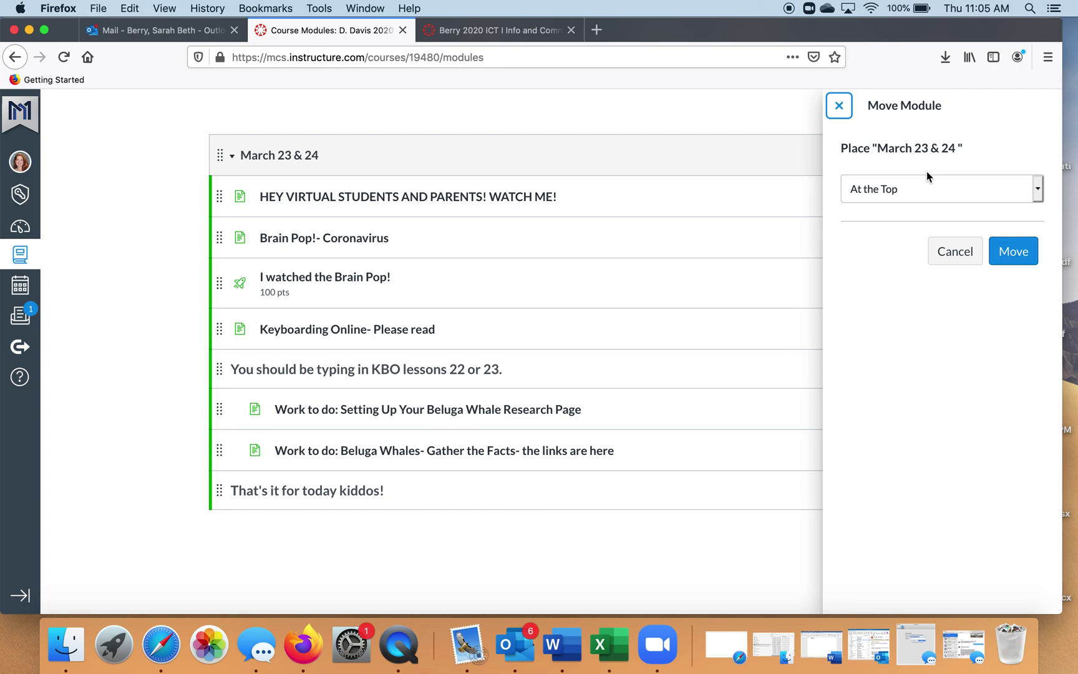
click(1038, 189)
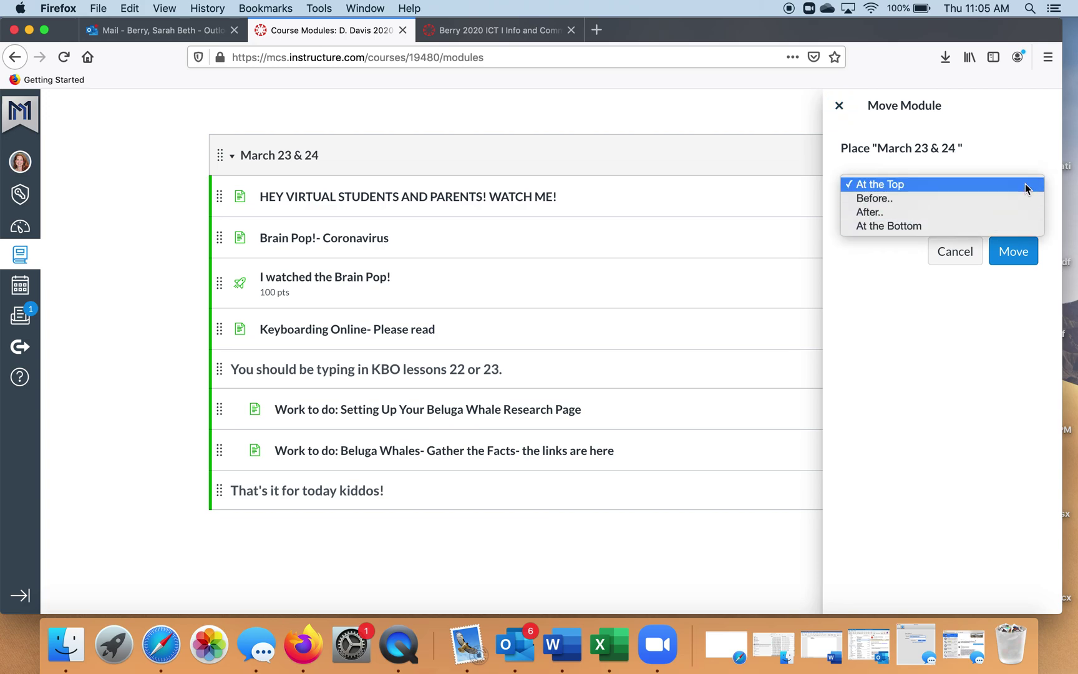
click(1025, 183)
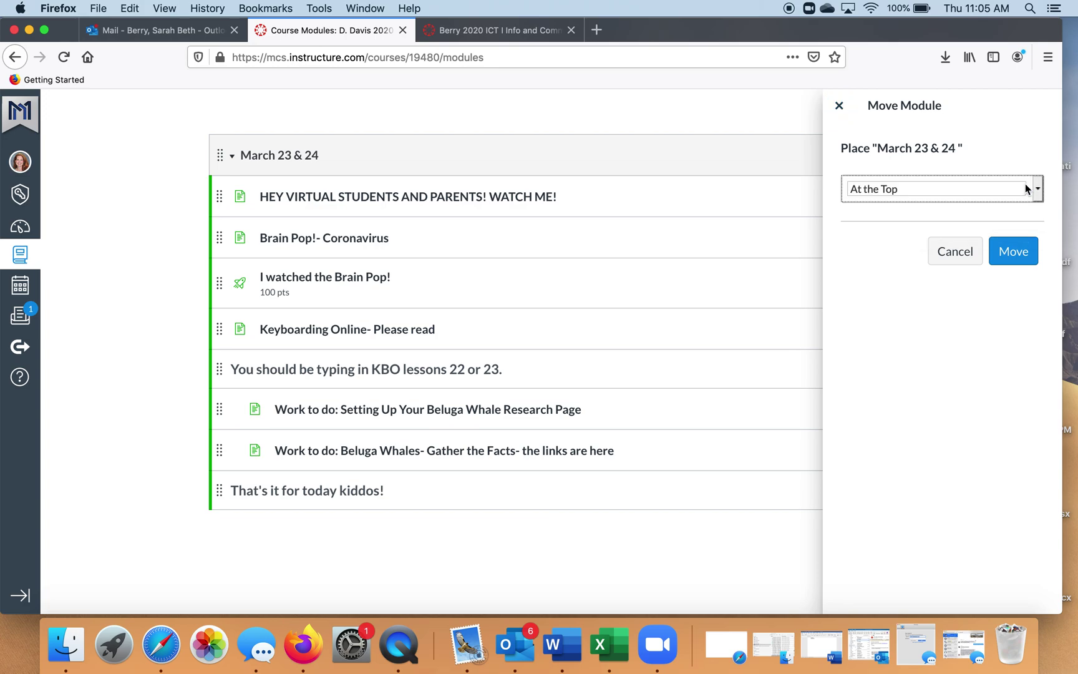
click(1024, 253)
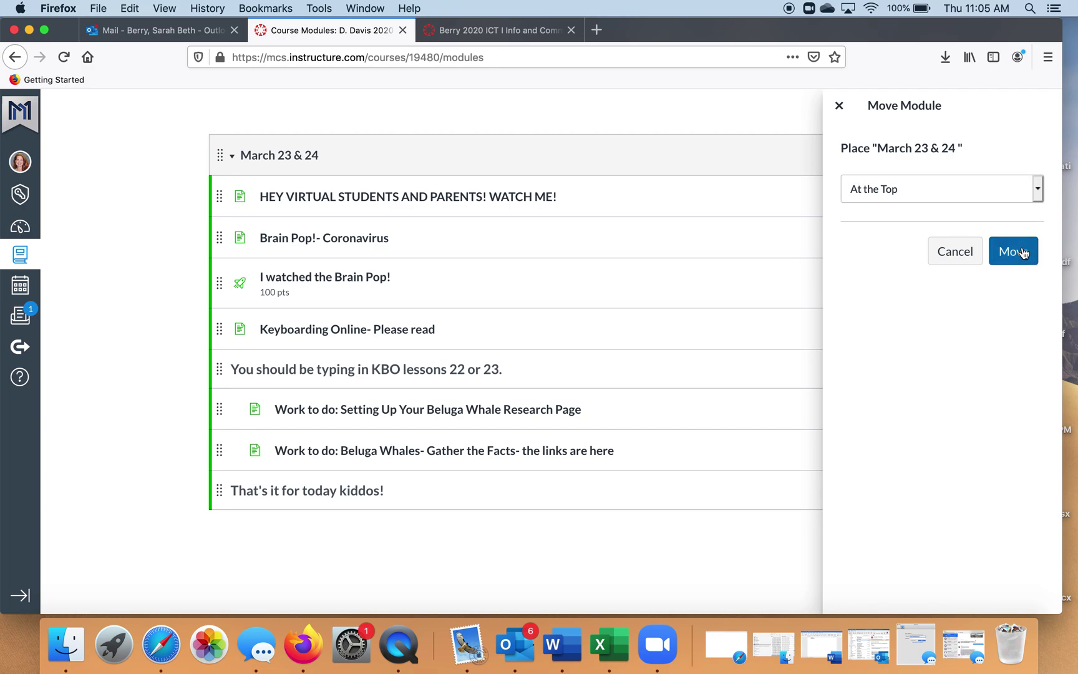
click(1017, 253)
click(1020, 259)
click(1020, 259)
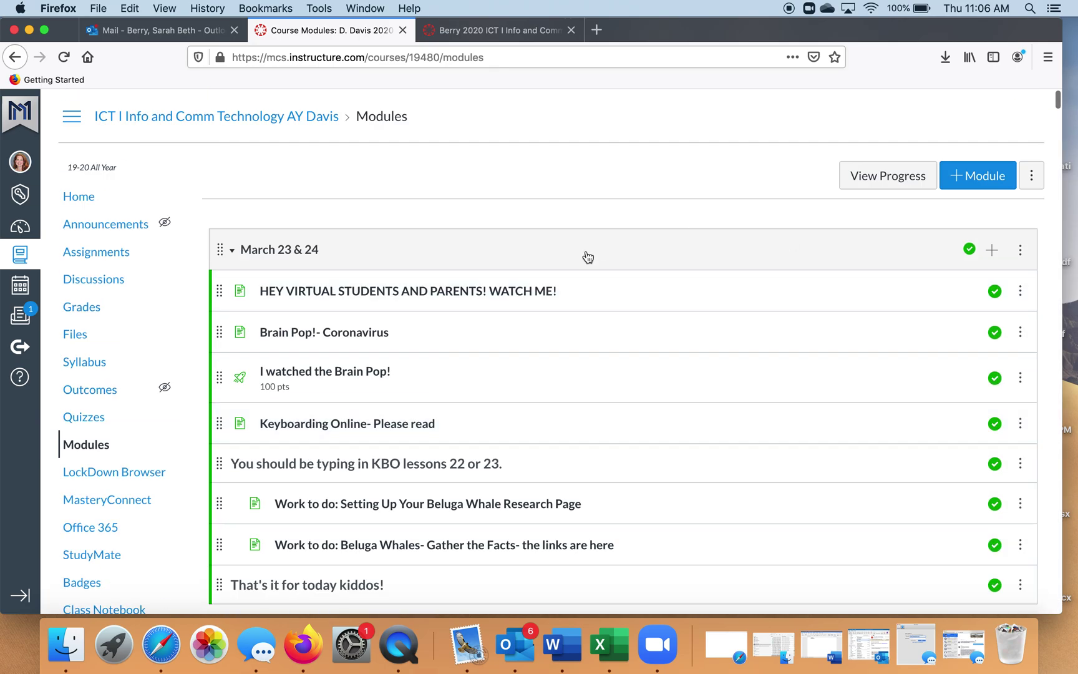
Compare with Berry's course modules, confirming March 23 & 24 now sits above March 4 & 5
scroll(580, 299, down, 3)
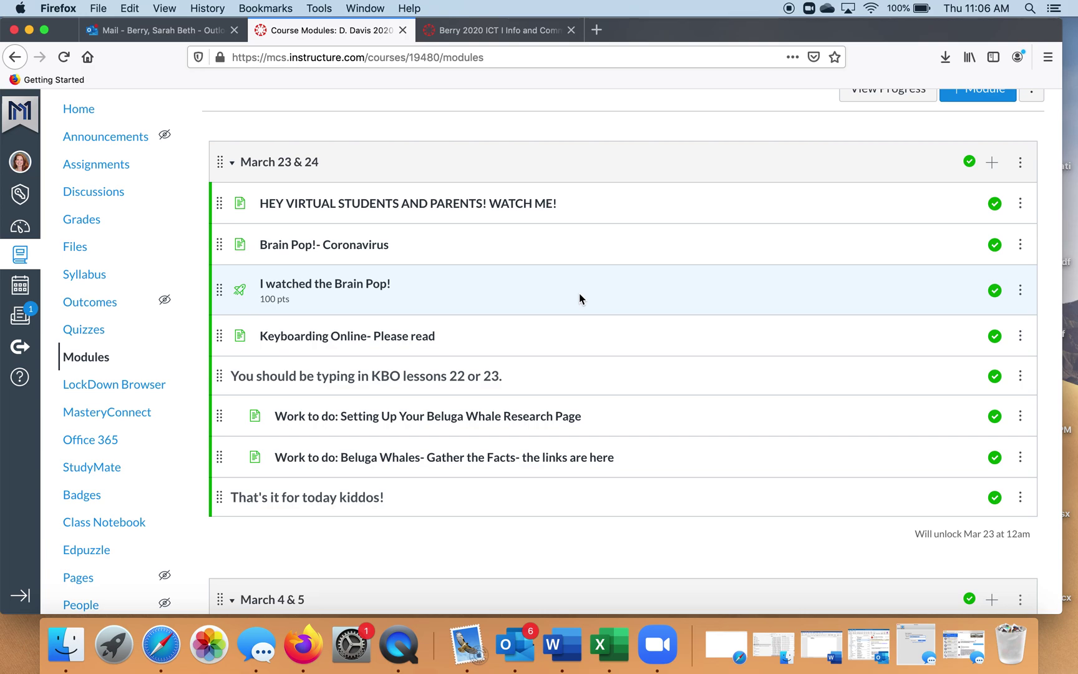
scroll(579, 299, up, 2)
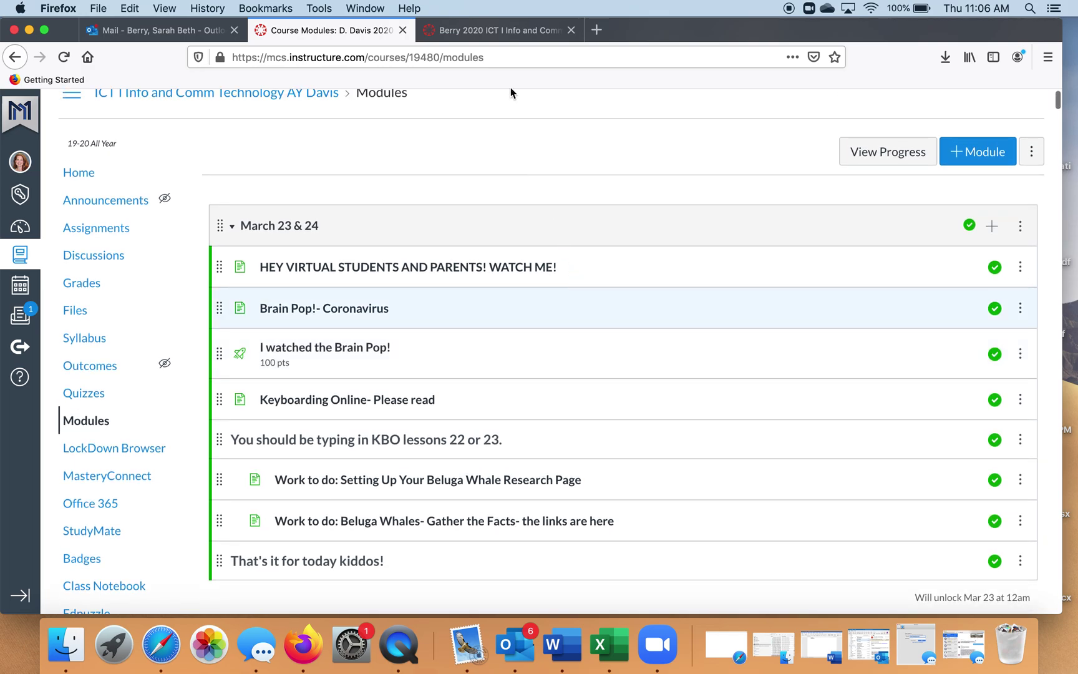
click(509, 32)
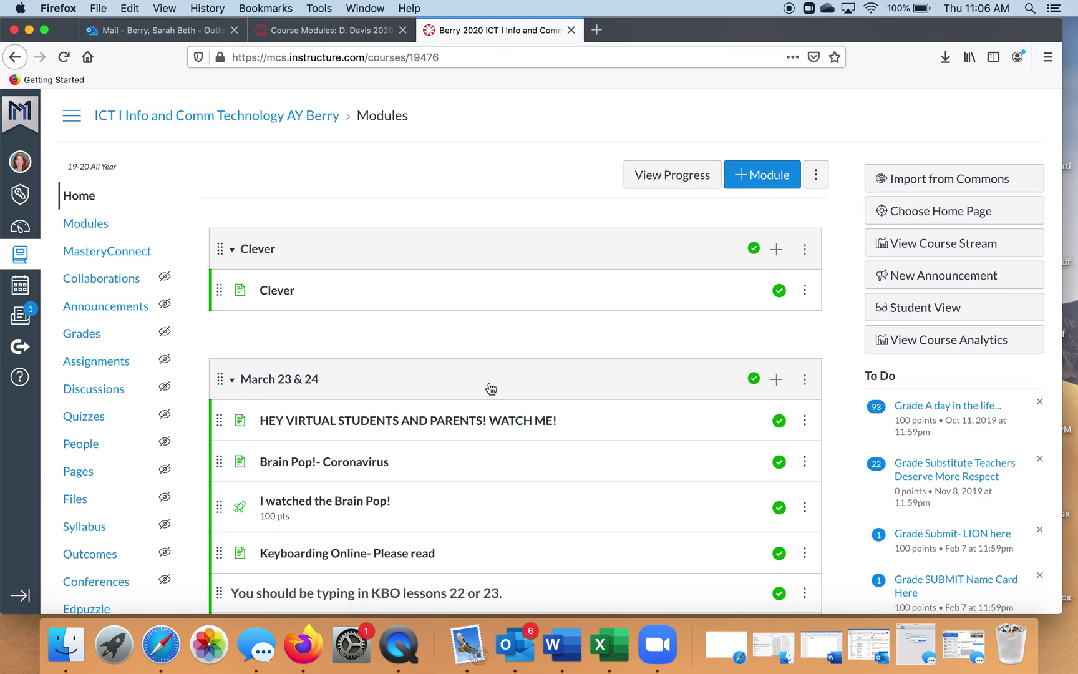
scroll(491, 388, down, 5)
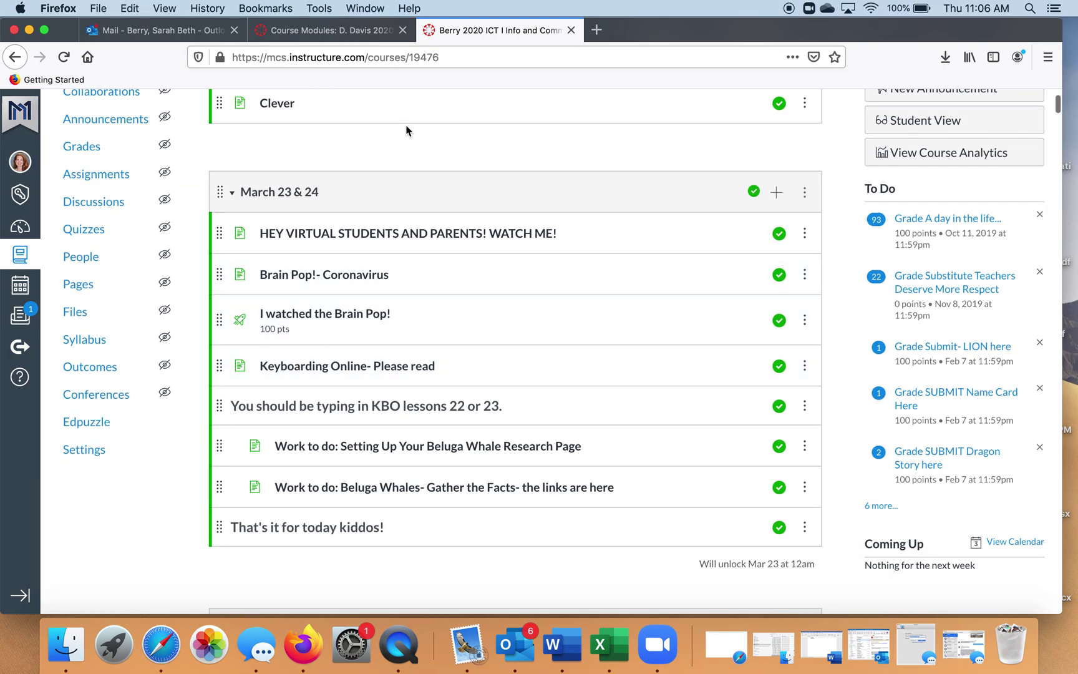
click(365, 33)
scroll(433, 355, down, 5)
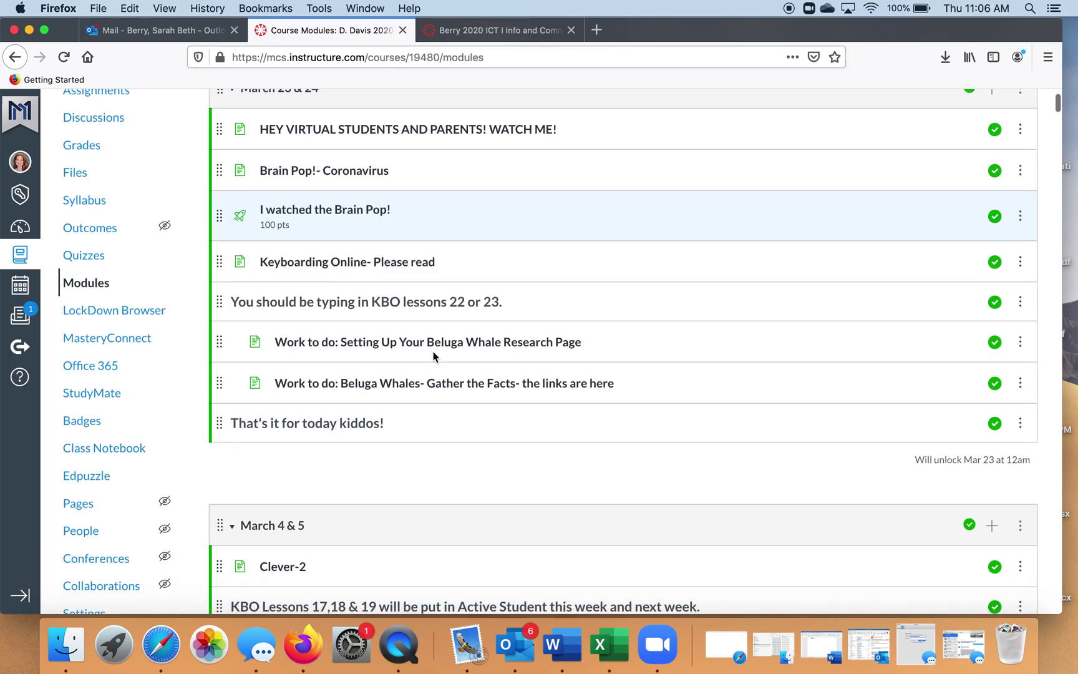
scroll(433, 351, up, 2)
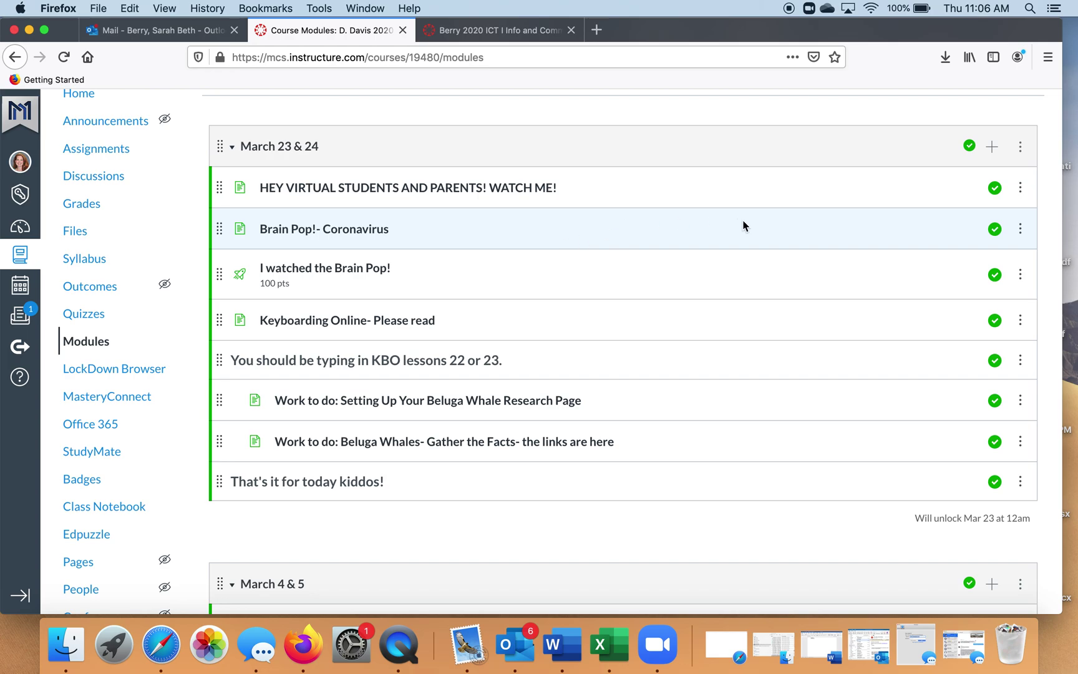
scroll(743, 226, up, 2)
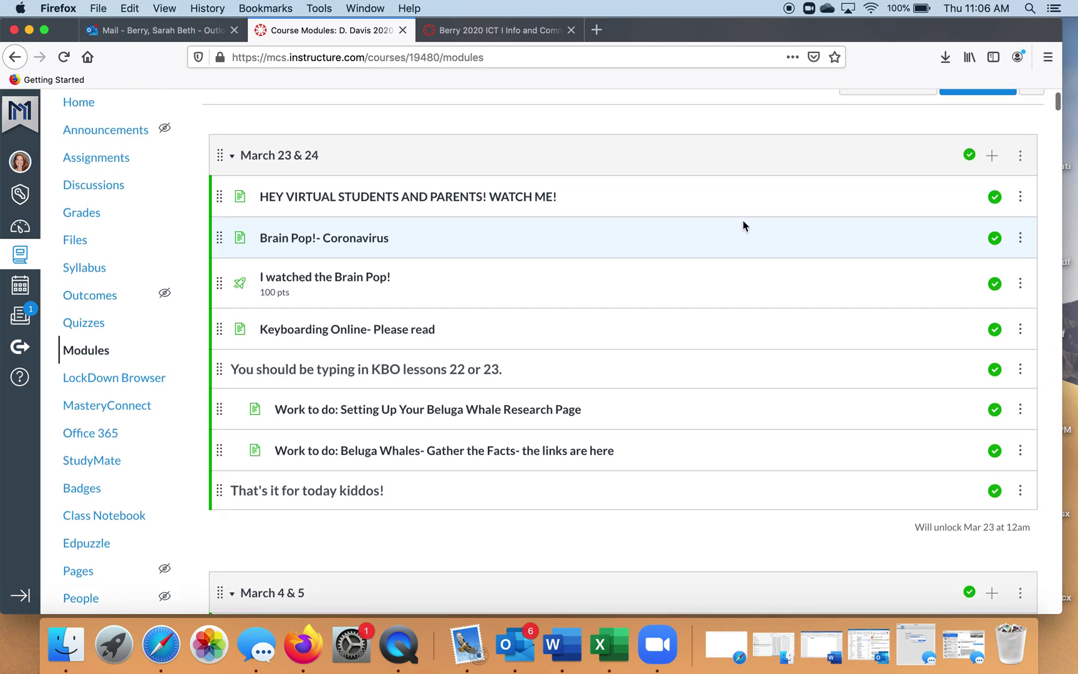